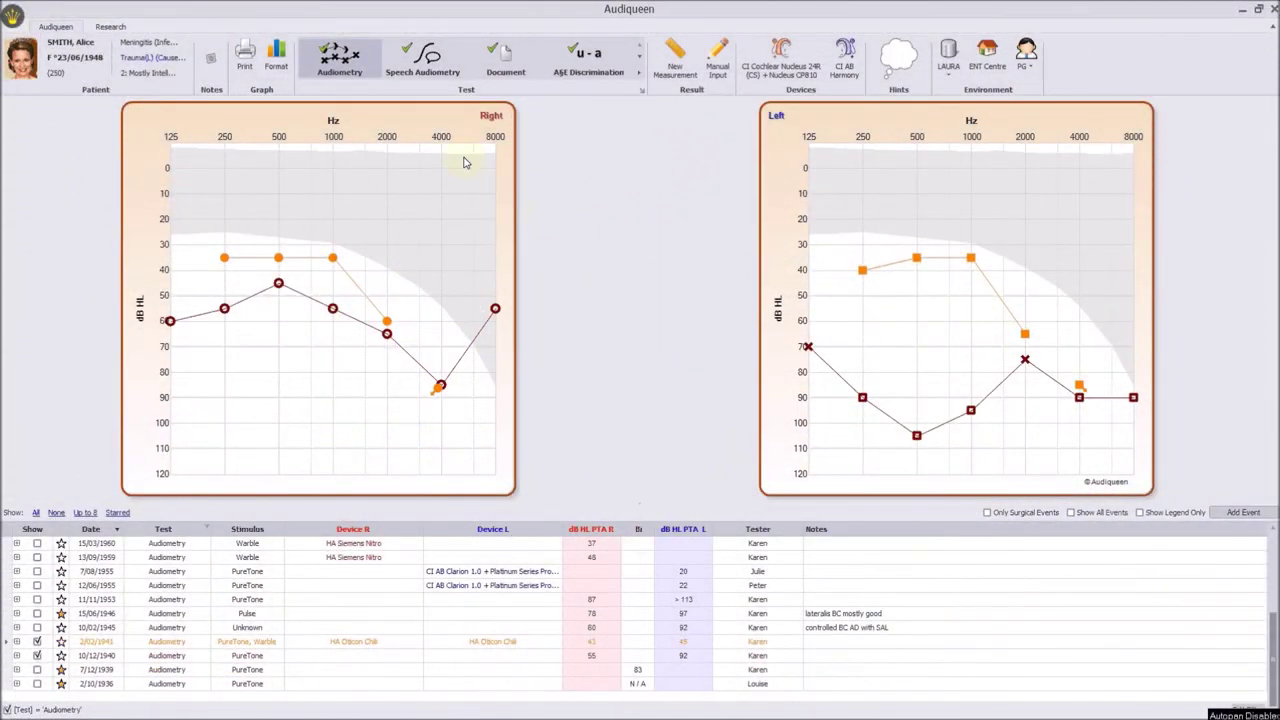
# Print the report from the full-screen preview to the HP Officejet Pro 8000 A809
pyautogui.click(246, 58)
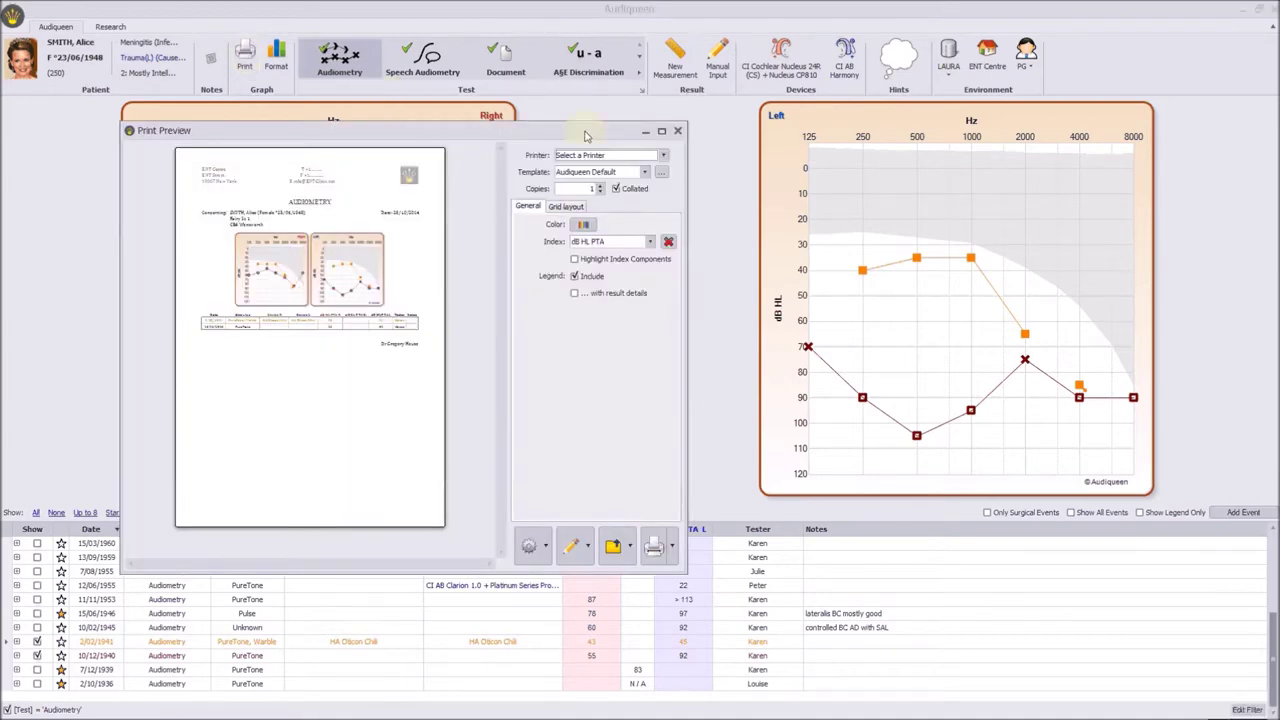
pyautogui.click(661, 131)
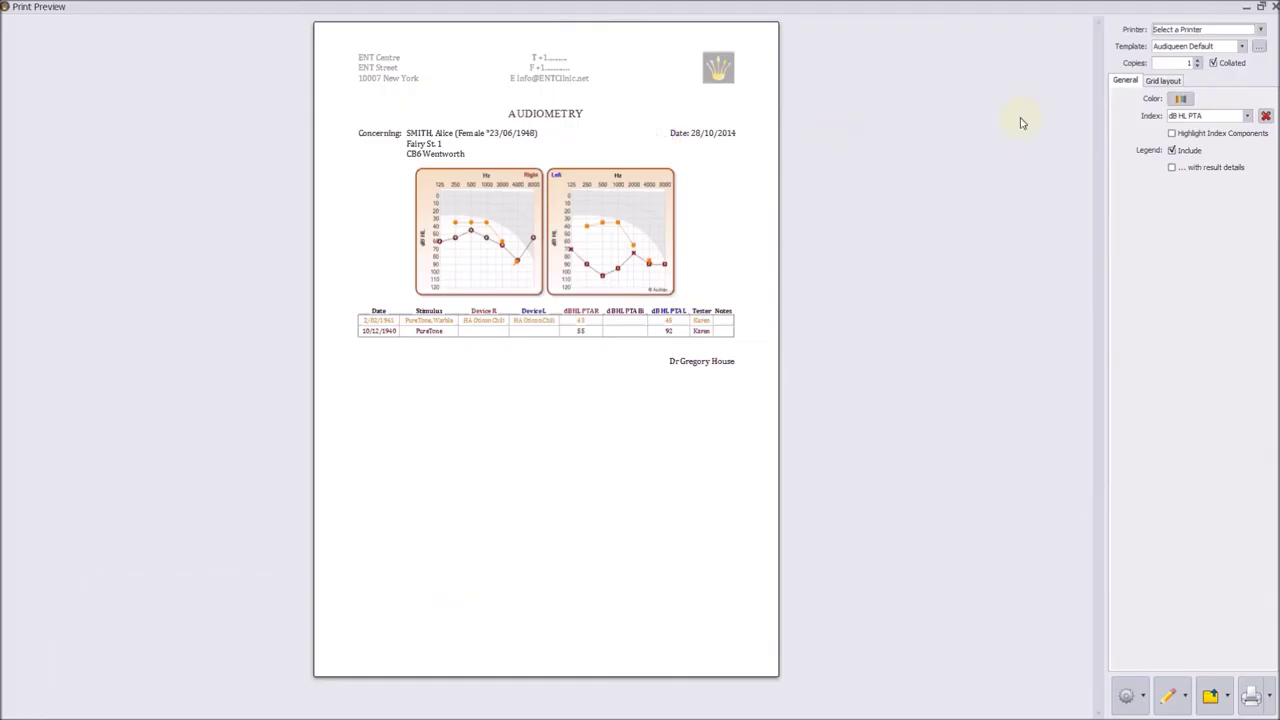
pyautogui.click(1262, 30)
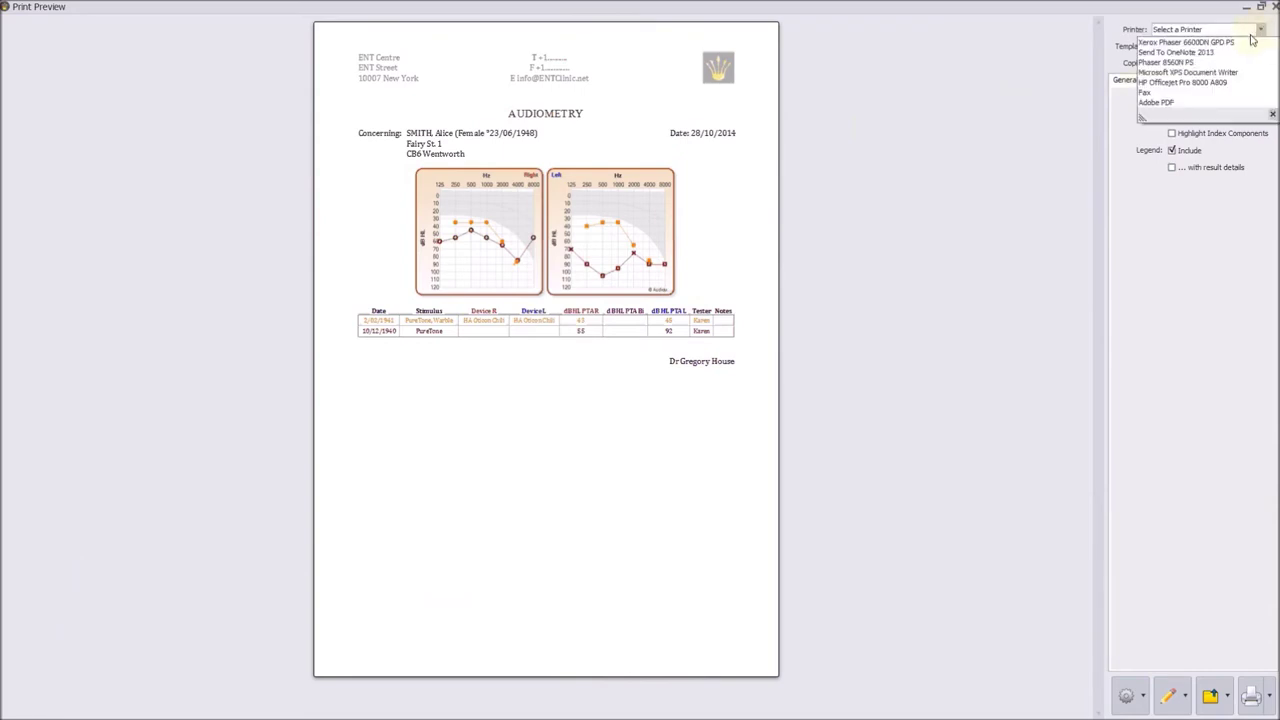
pyautogui.click(1217, 83)
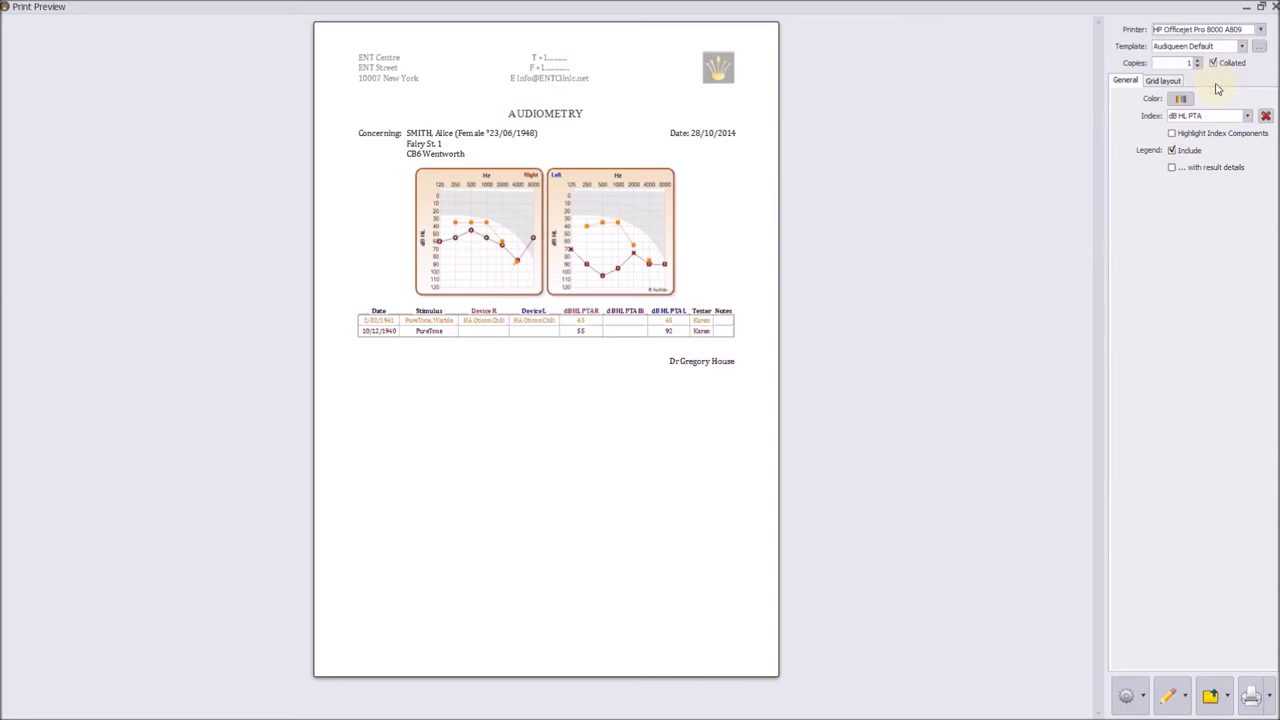
pyautogui.click(1251, 697)
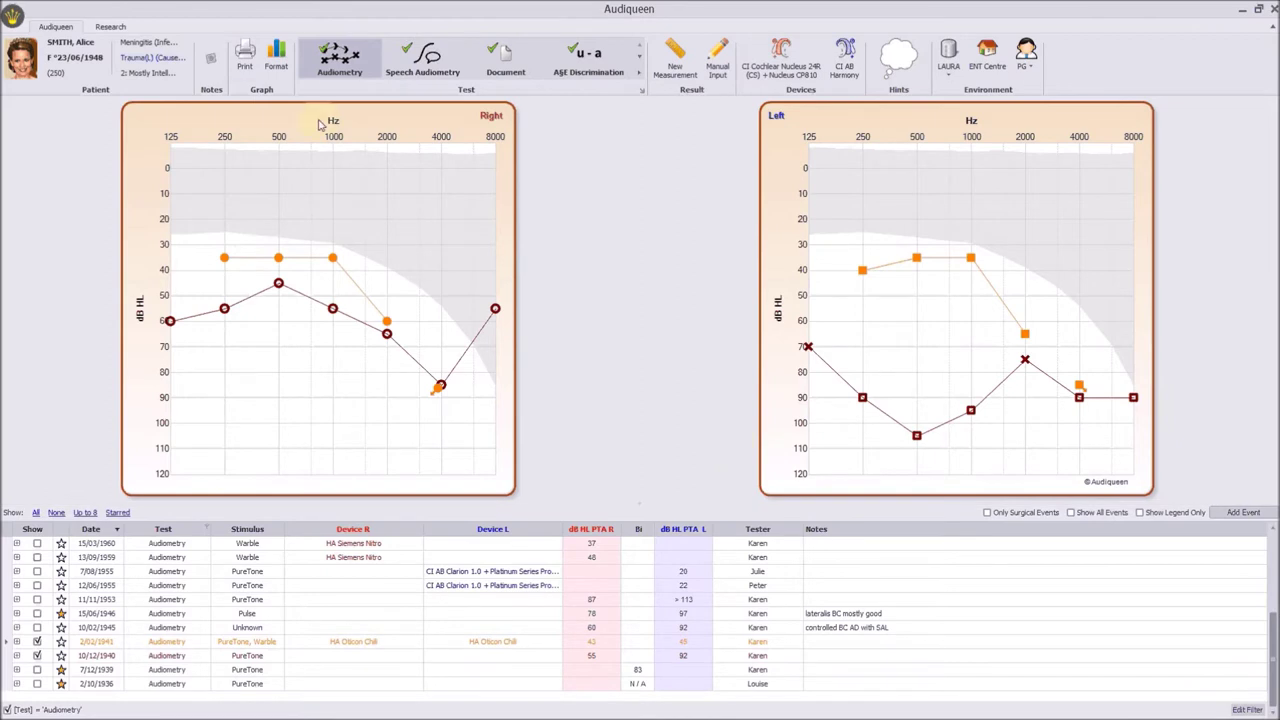
# Reopen the full-screen print preview, cycling audiogram colours back to Audiqueen multi-colour
pyautogui.click(244, 58)
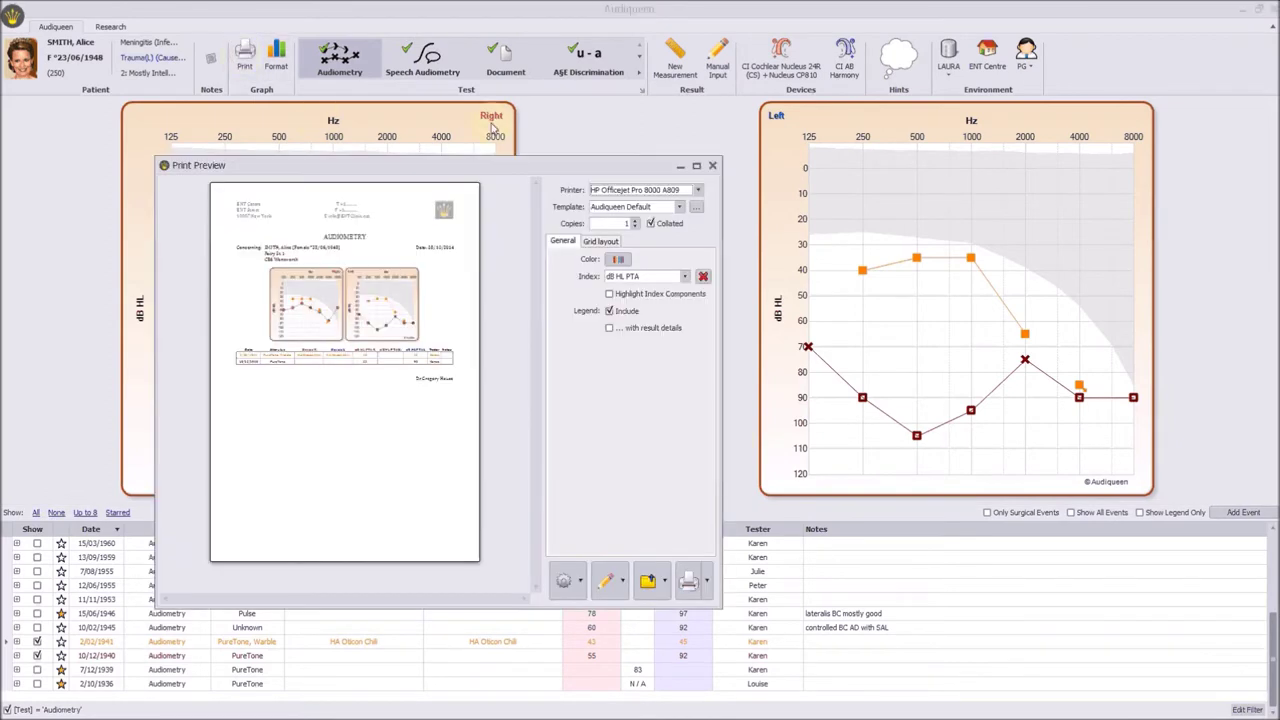
pyautogui.click(697, 167)
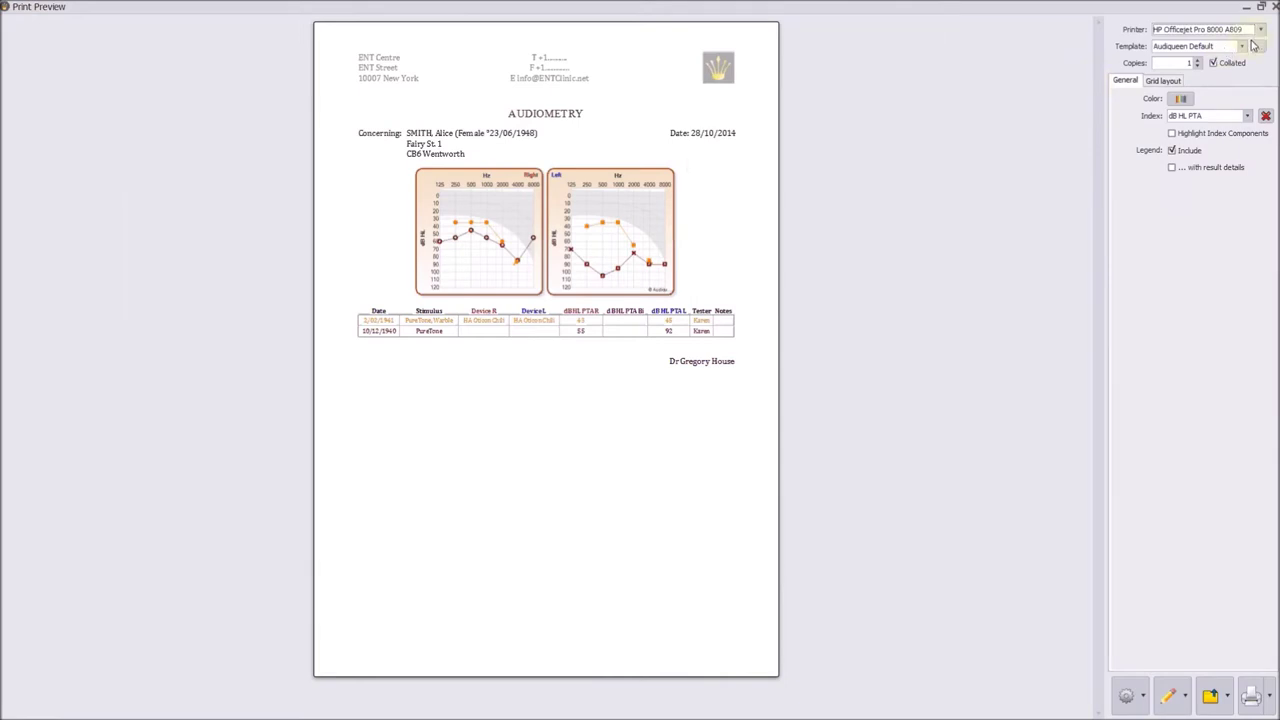
pyautogui.click(1178, 99)
pyautogui.click(1176, 101)
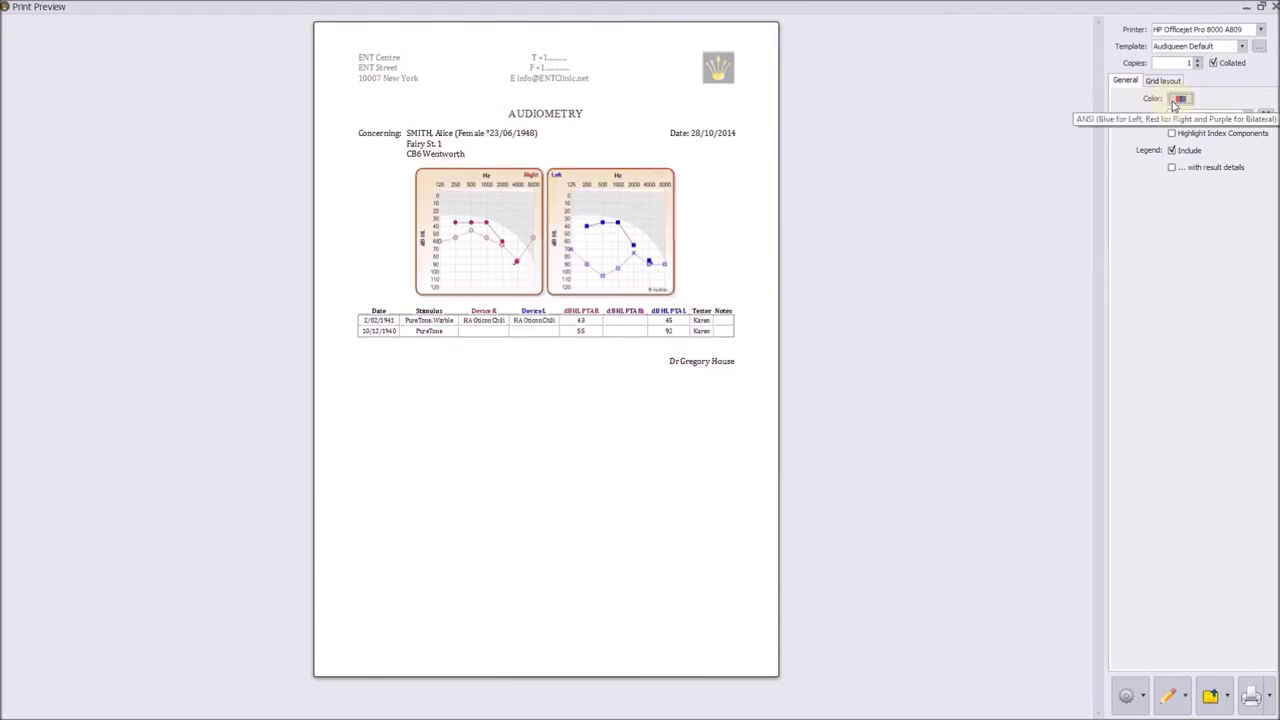
pyautogui.click(1176, 101)
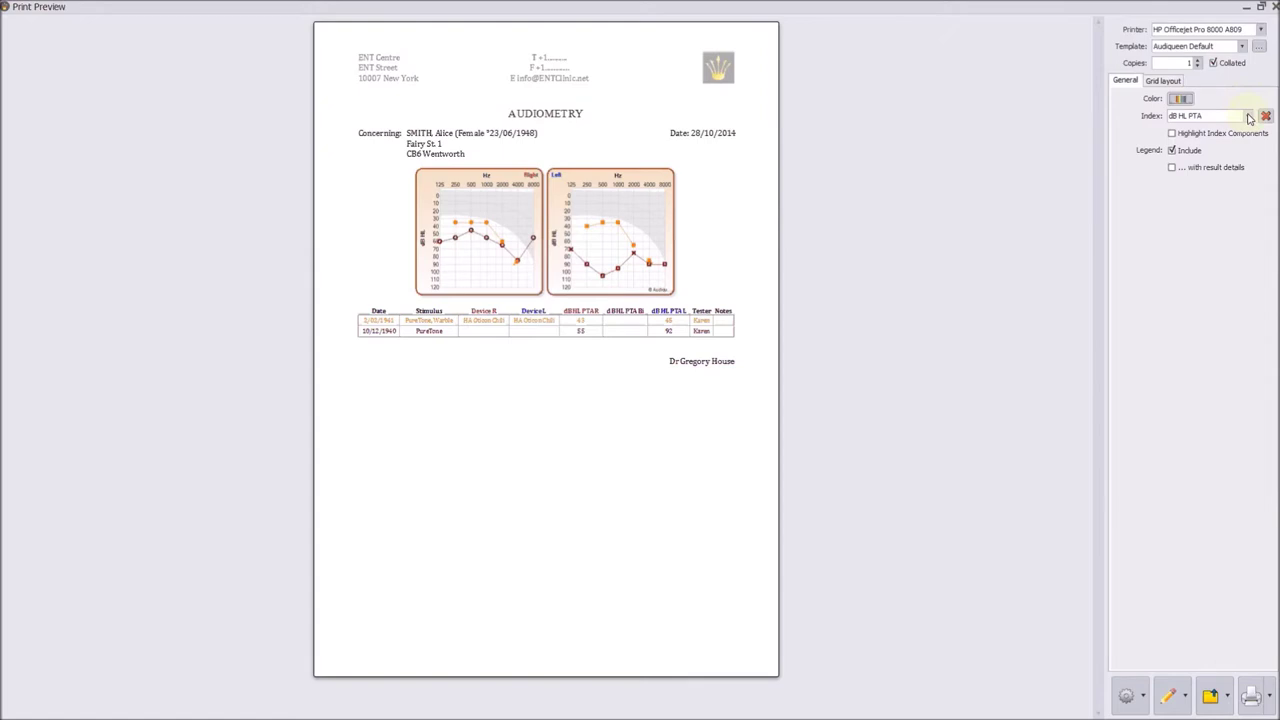
# Set the report index to dB PTA+ and highlight its components on the audiograms
pyautogui.click(1249, 118)
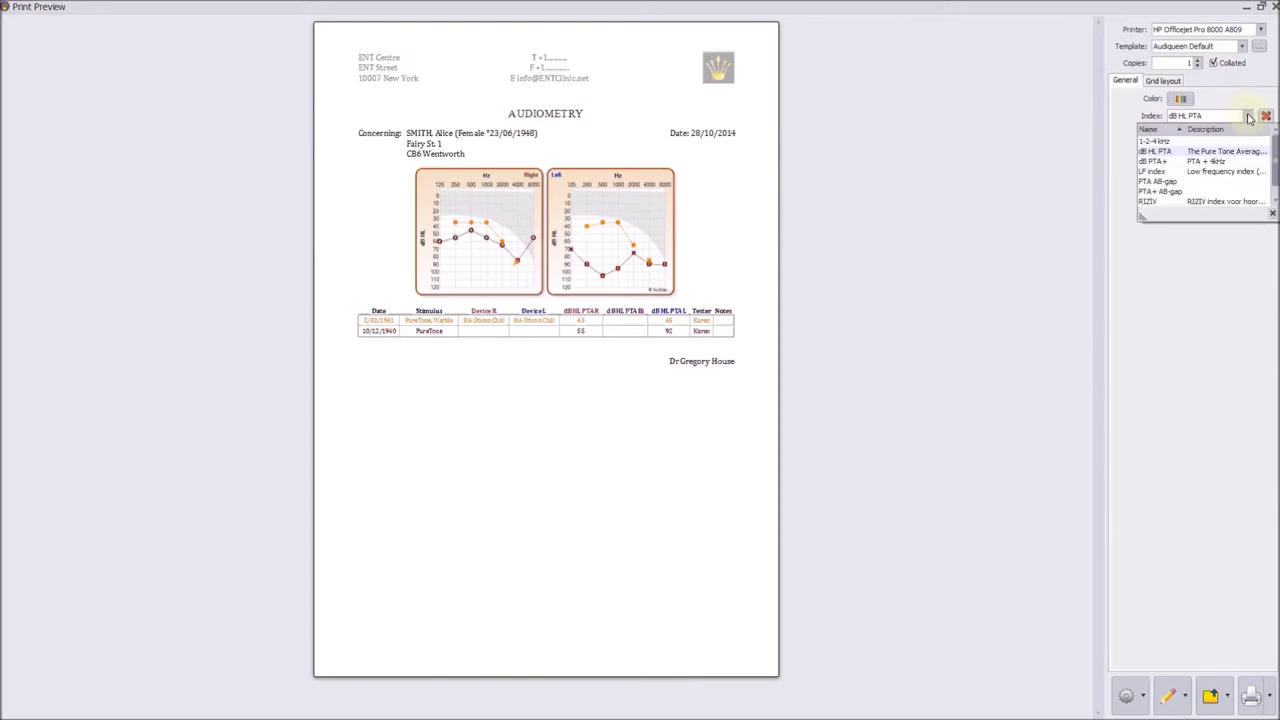
pyautogui.click(1155, 162)
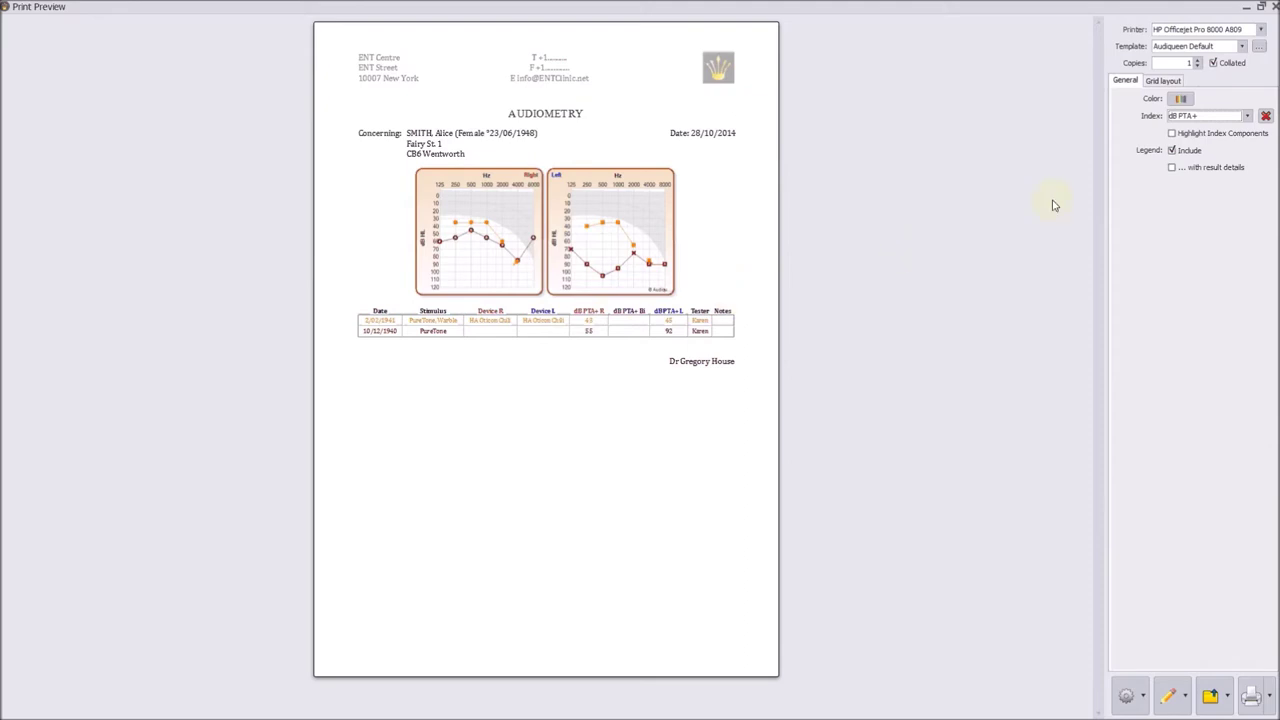
pyautogui.click(1172, 133)
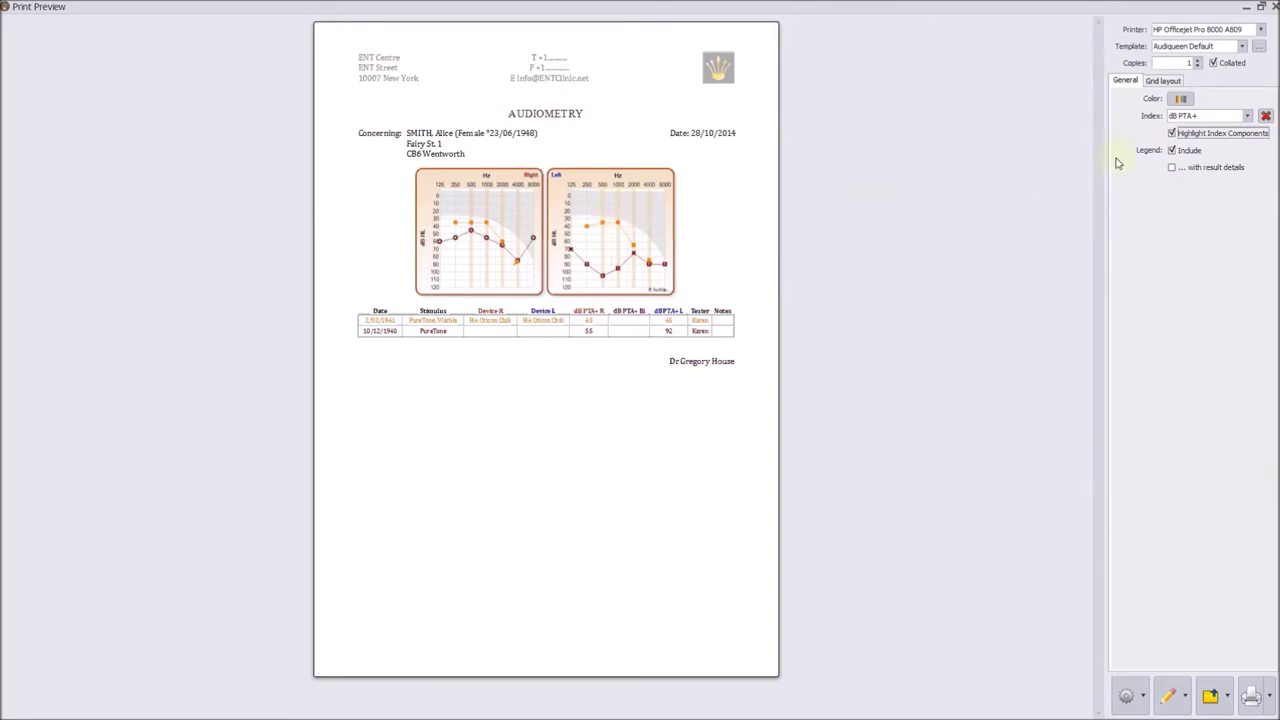
# Keep Legend Include ticked and leave '... with result details' unchecked
pyautogui.click(1172, 150)
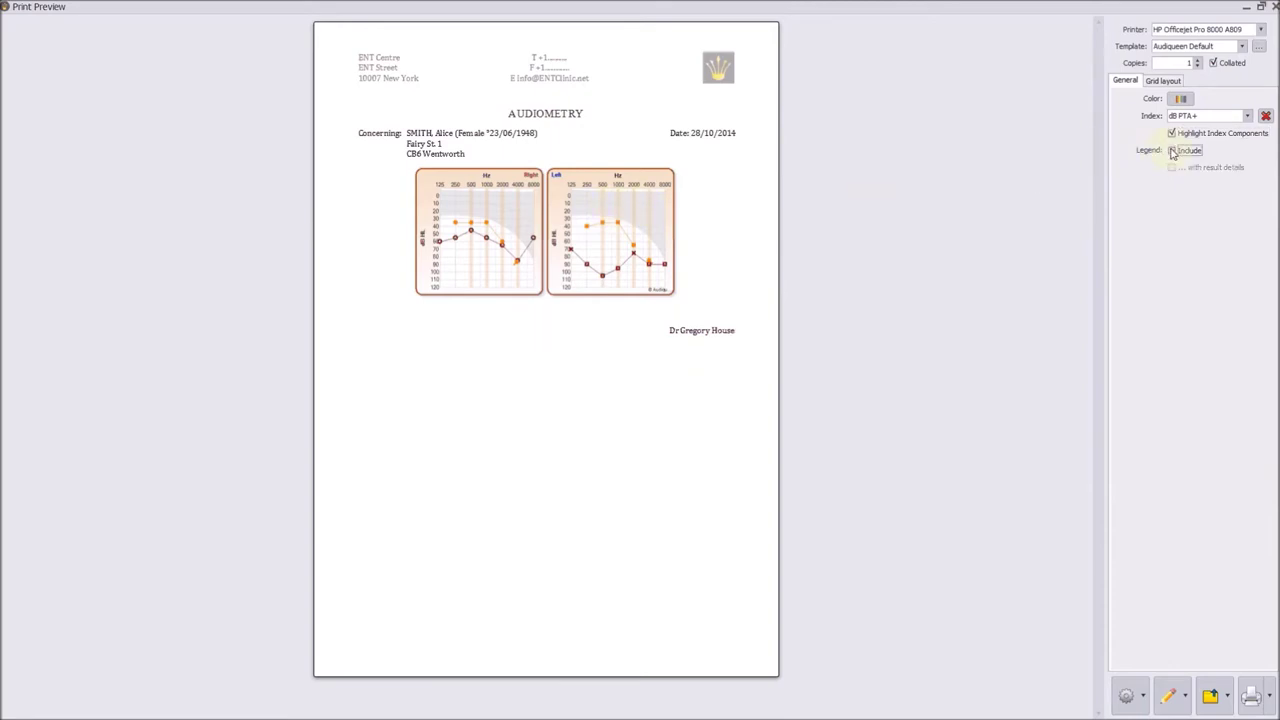
pyautogui.click(1172, 150)
pyautogui.click(1172, 168)
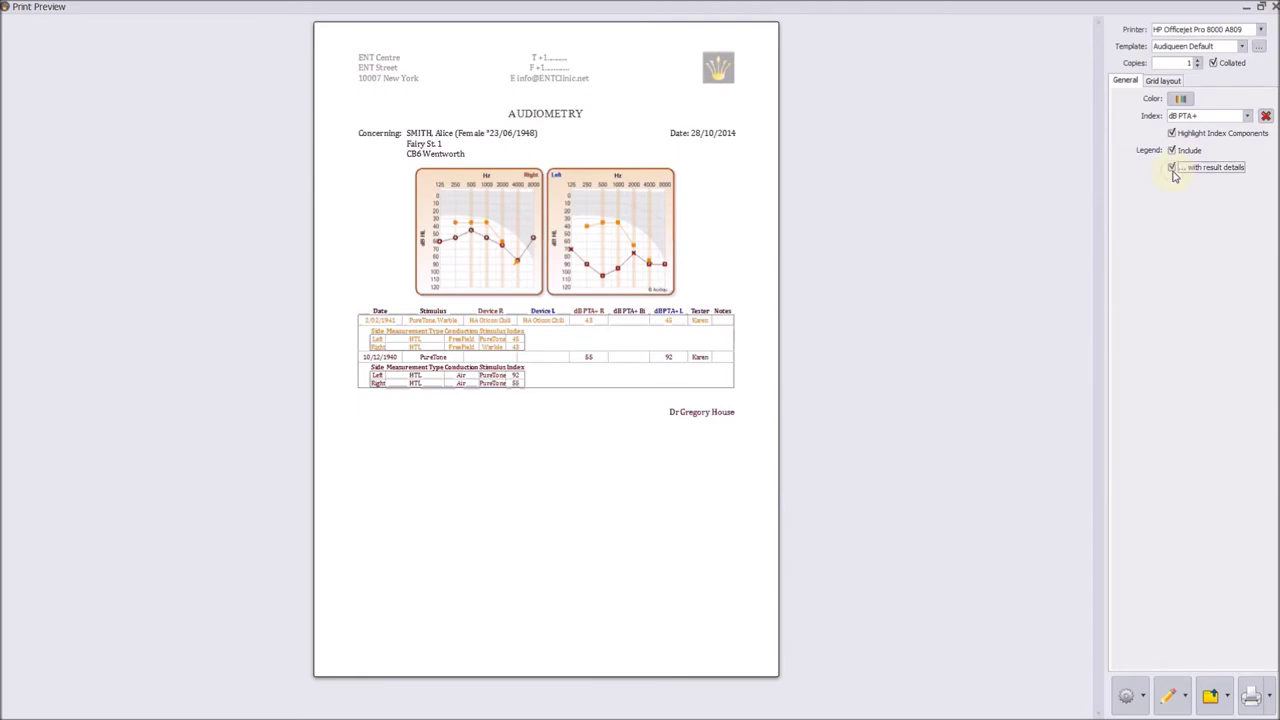
pyautogui.click(1172, 168)
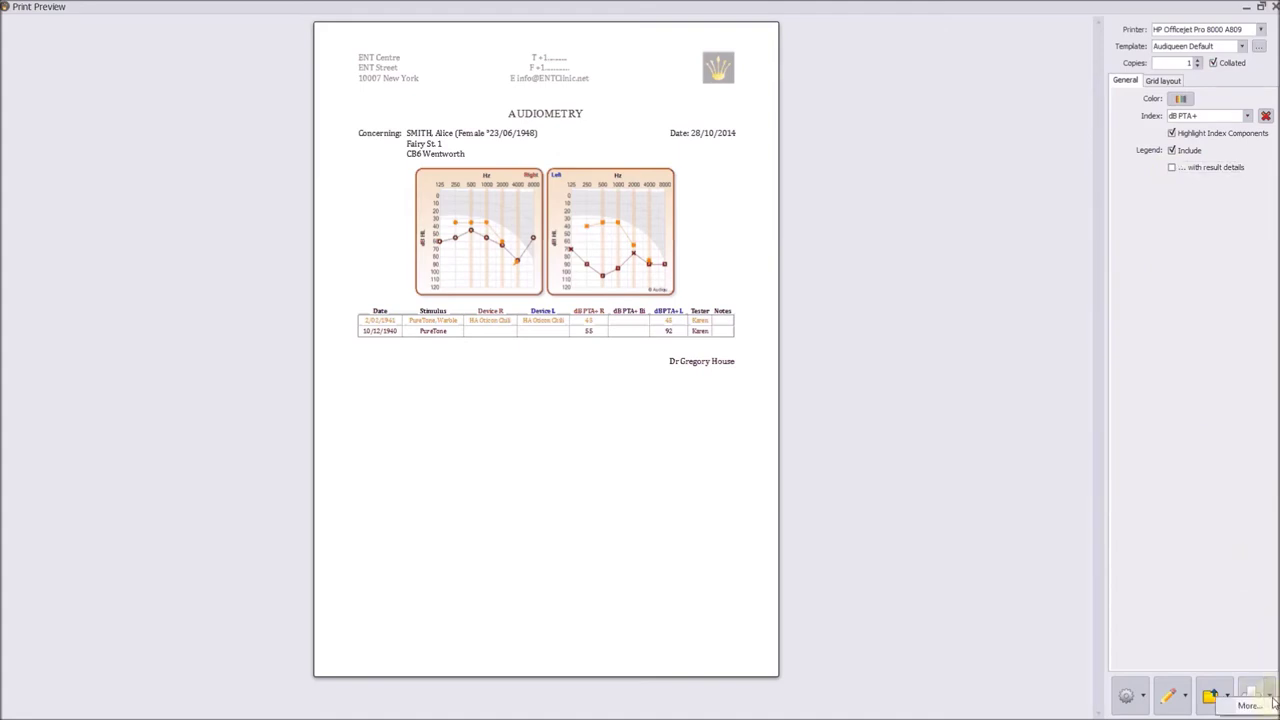
# Export the report as a PDF document from the print settings
pyautogui.click(1258, 700)
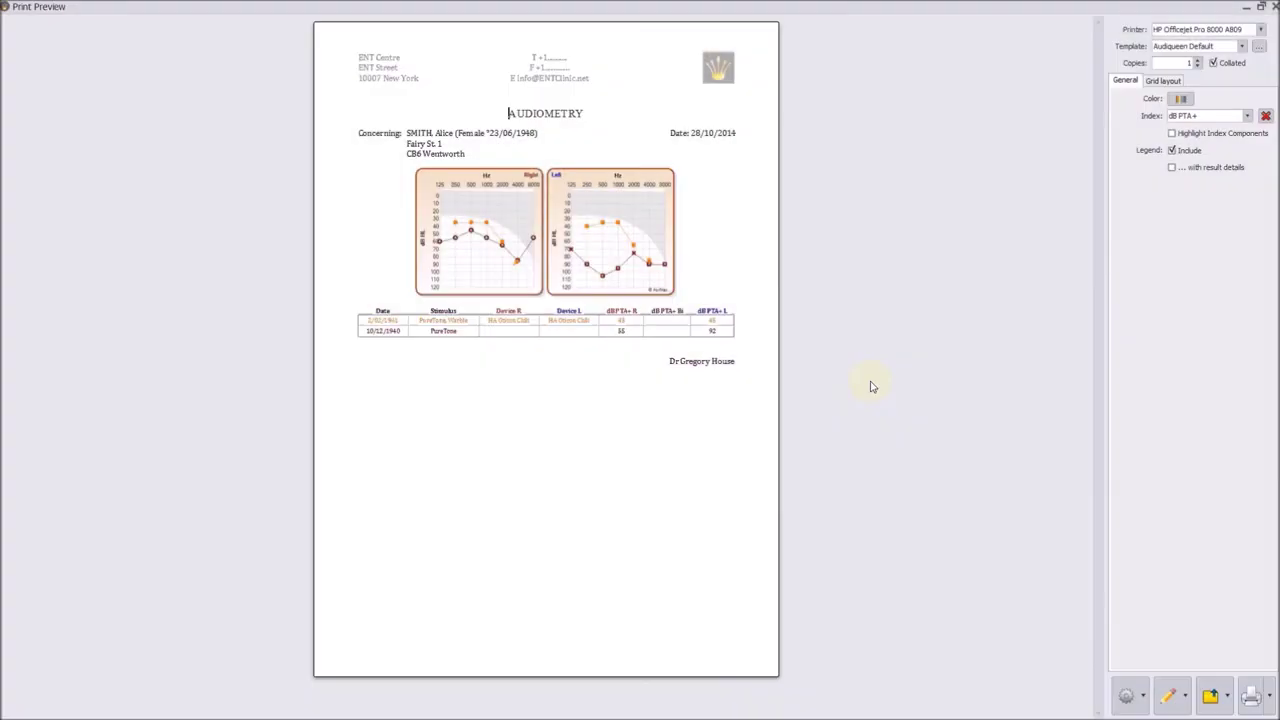
pyautogui.click(1229, 698)
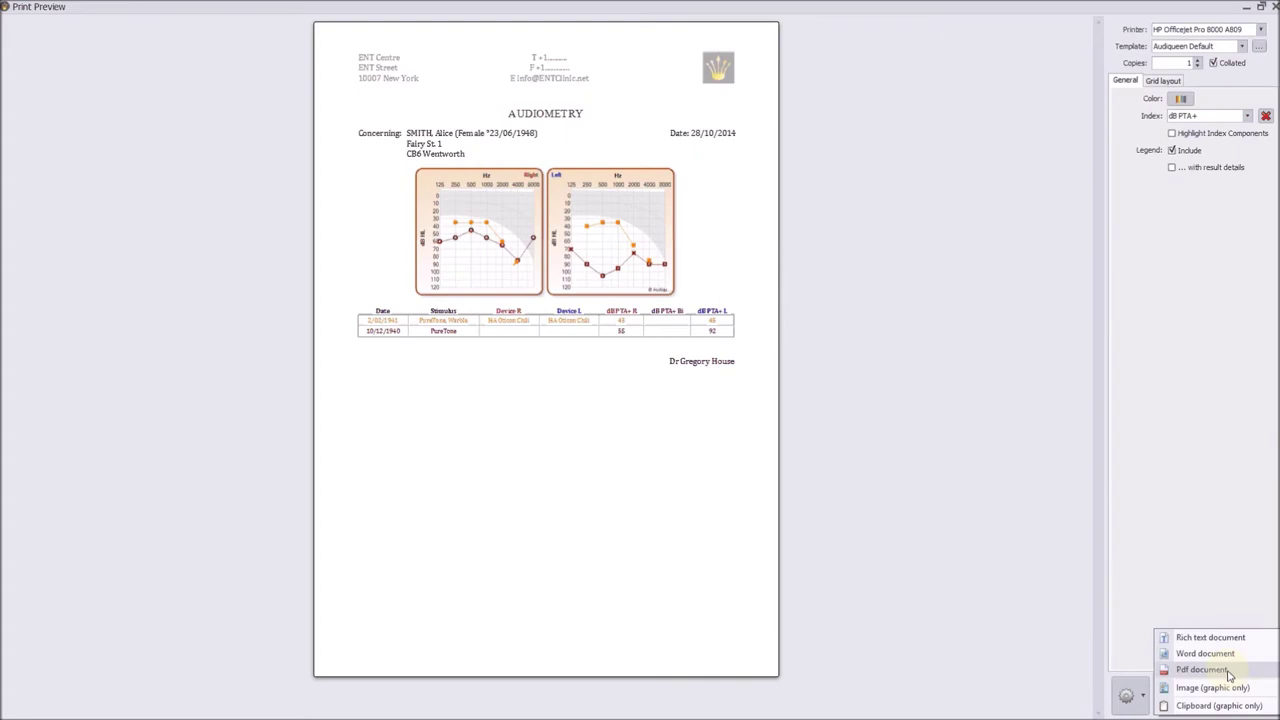
pyautogui.click(1229, 670)
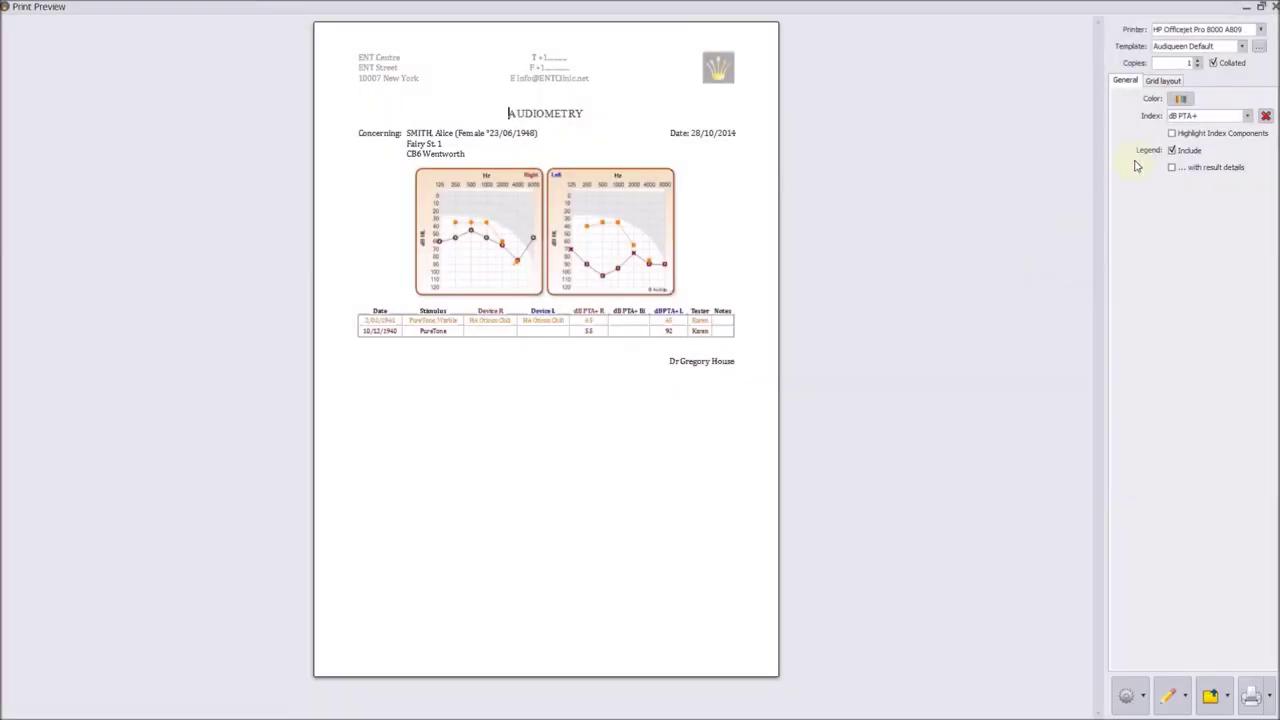
# Untick the Tester and Notes columns in the Grid layout tab
pyautogui.click(1164, 82)
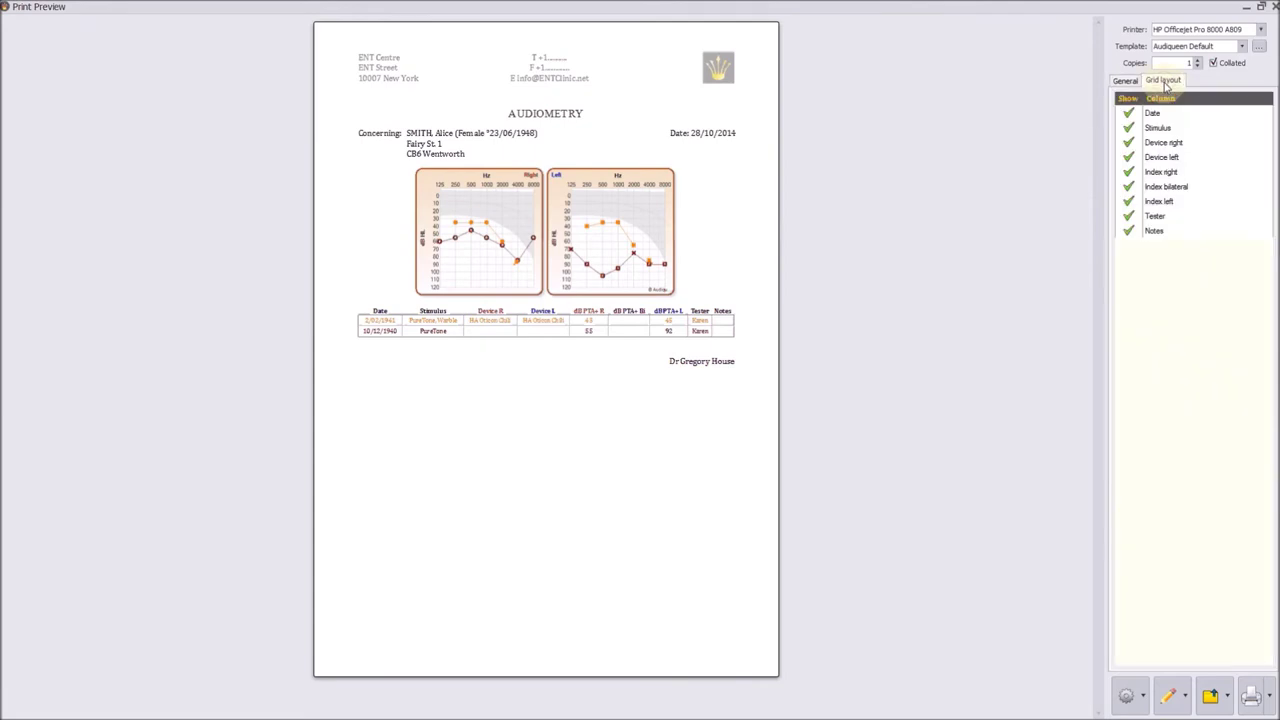
pyautogui.click(1128, 217)
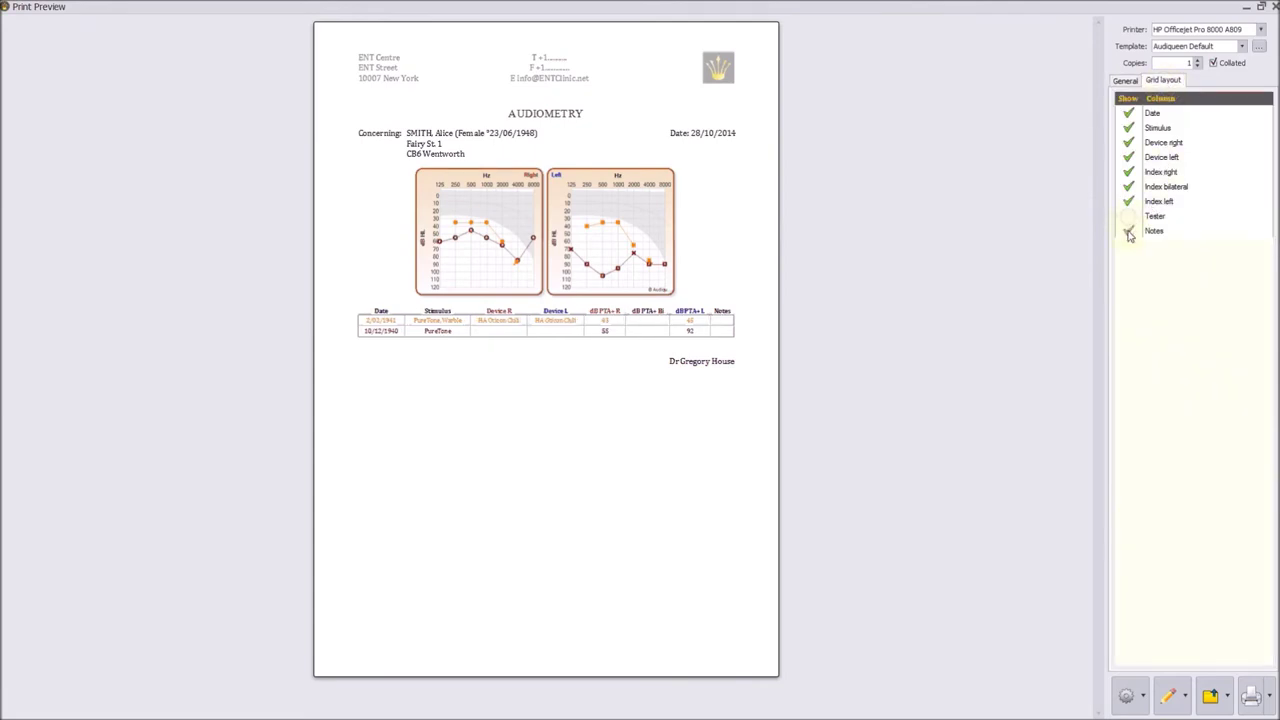
pyautogui.click(1128, 231)
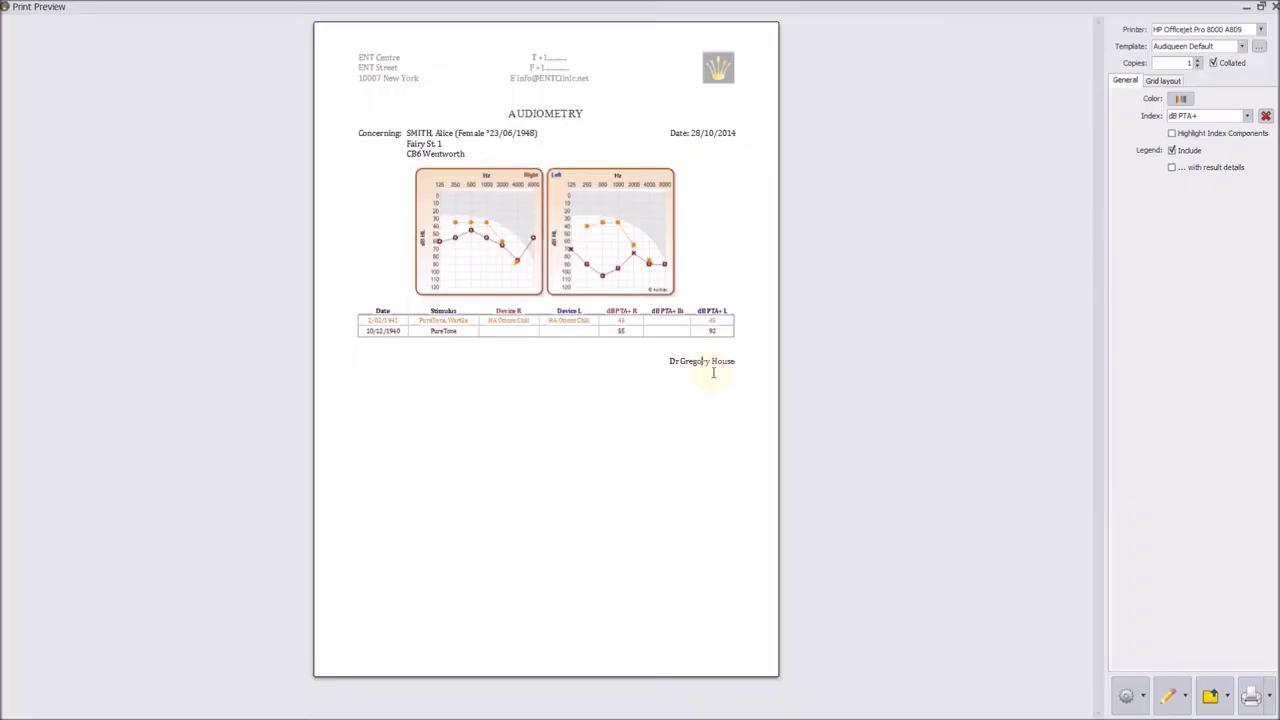
# Start editing the report in place inside the preview, confirming with Yes
pyautogui.click(1186, 698)
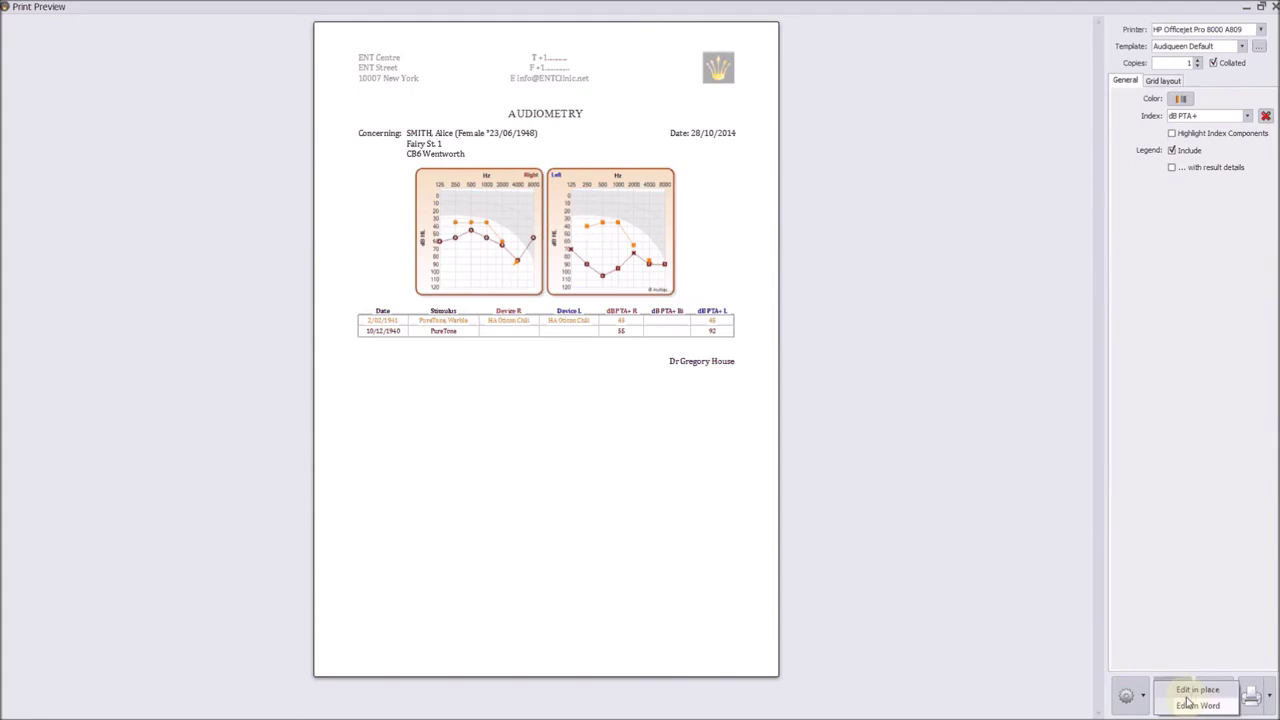
pyautogui.click(1192, 690)
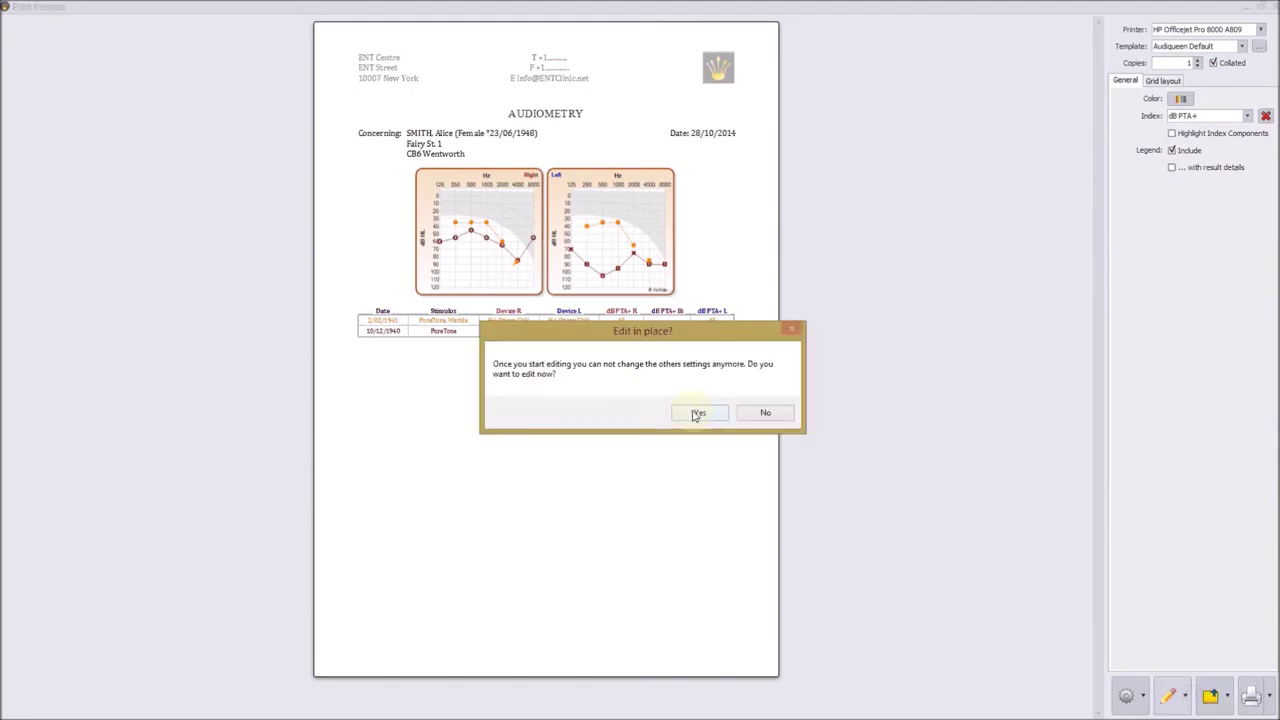
pyautogui.click(697, 413)
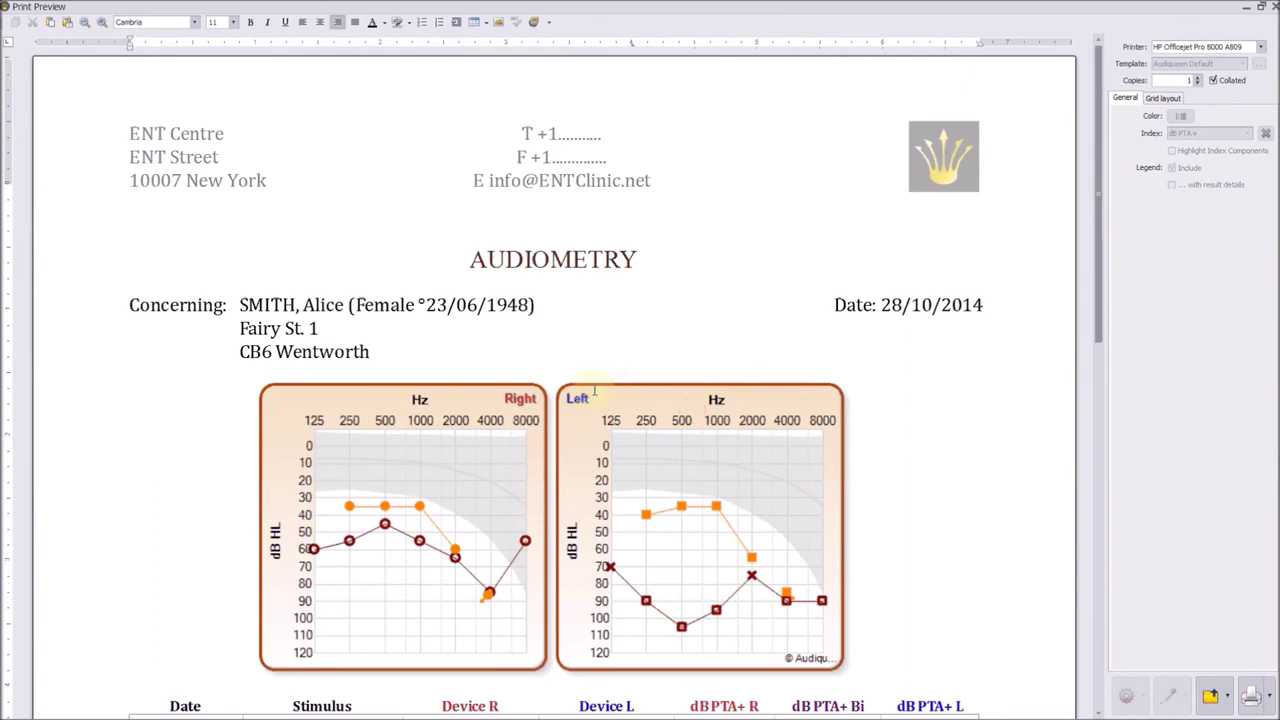
pyautogui.click(451, 434)
pyautogui.scroll(-1, 451, 434)
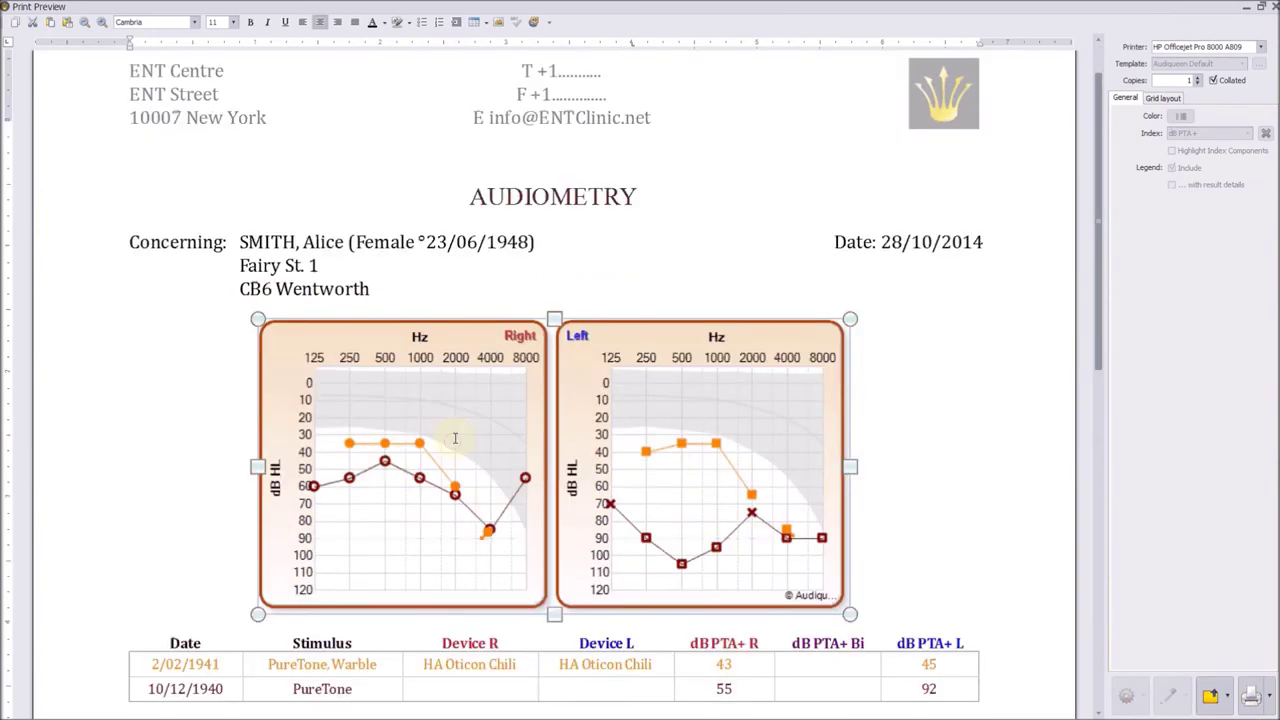
# Change the first legend date from 1941 to 1945 and print the report
pyautogui.click(197, 663)
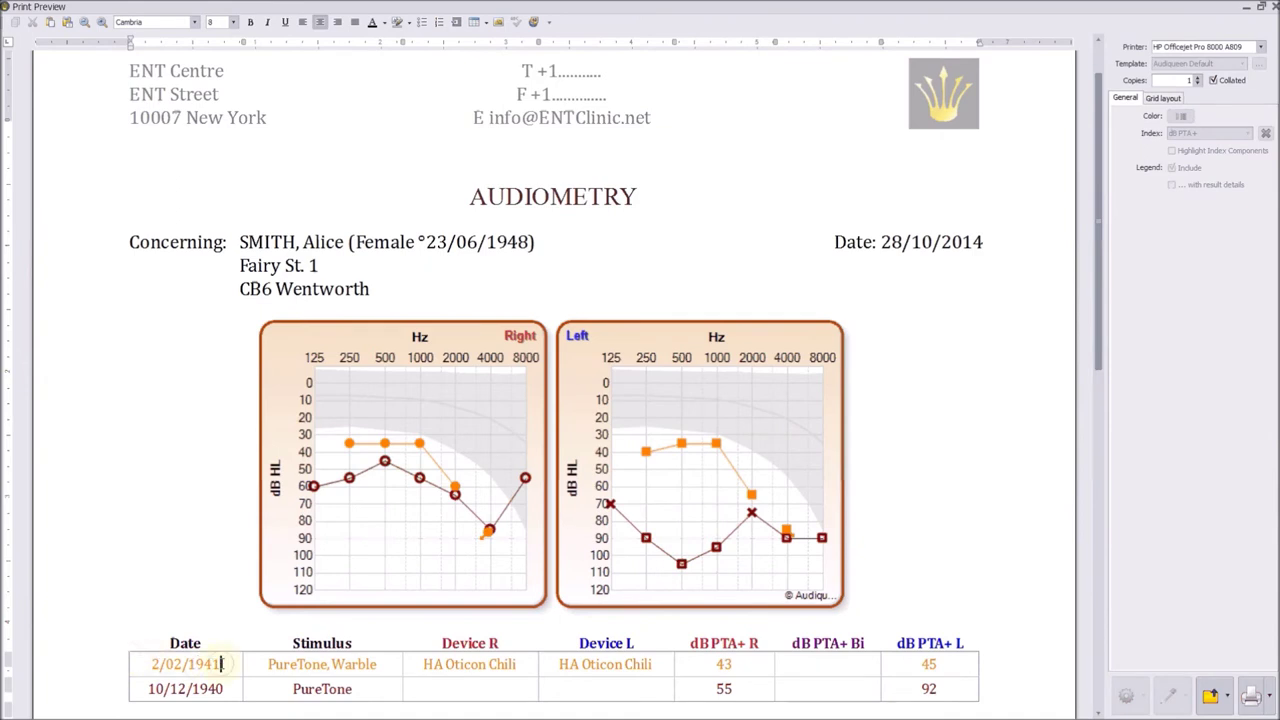
pyautogui.press('BackSpace')
pyautogui.press('BackSpace')
pyautogui.write('45')
pyautogui.click(1260, 699)
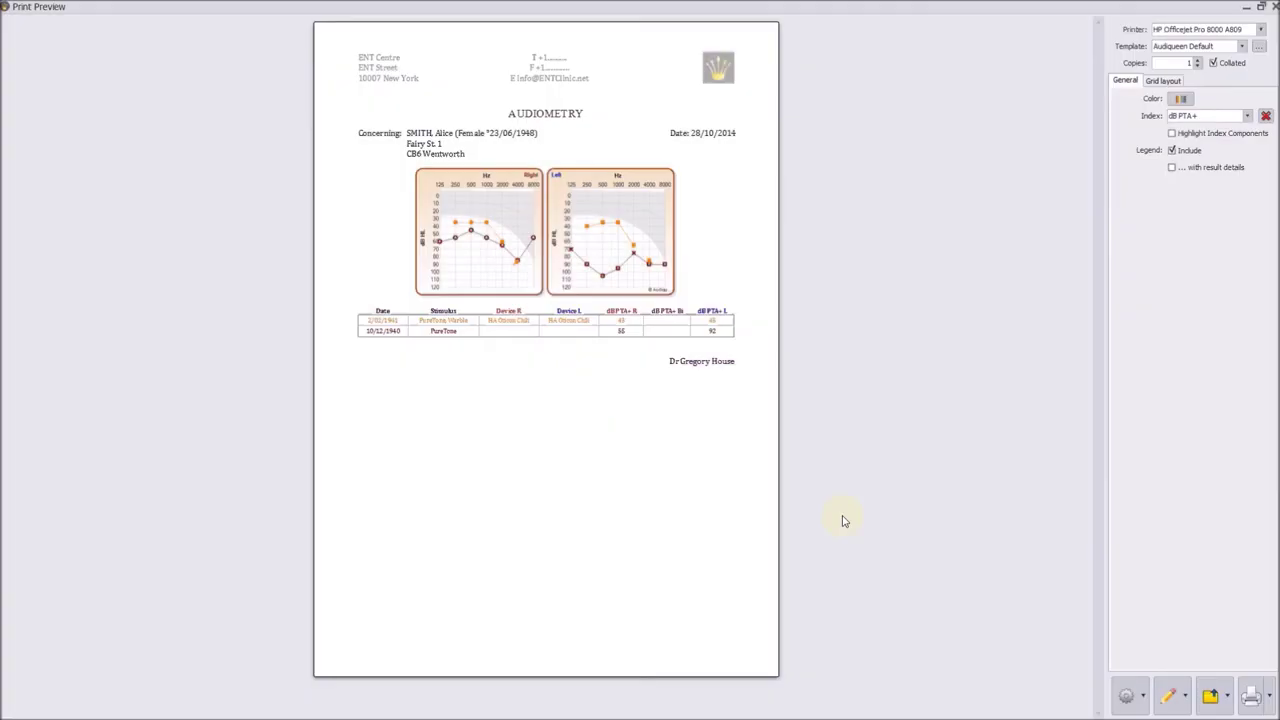
# Open the report via Edit in Word and cut the results table below the audiograms
pyautogui.click(1182, 698)
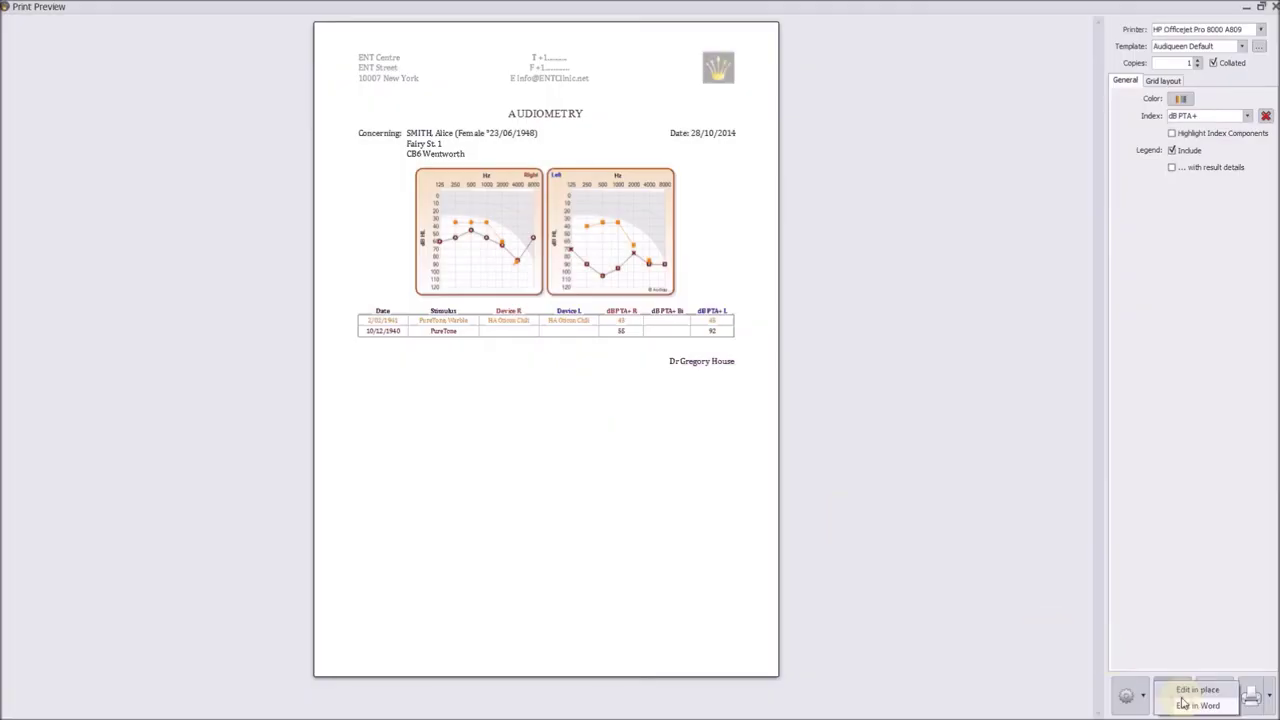
pyautogui.click(1191, 708)
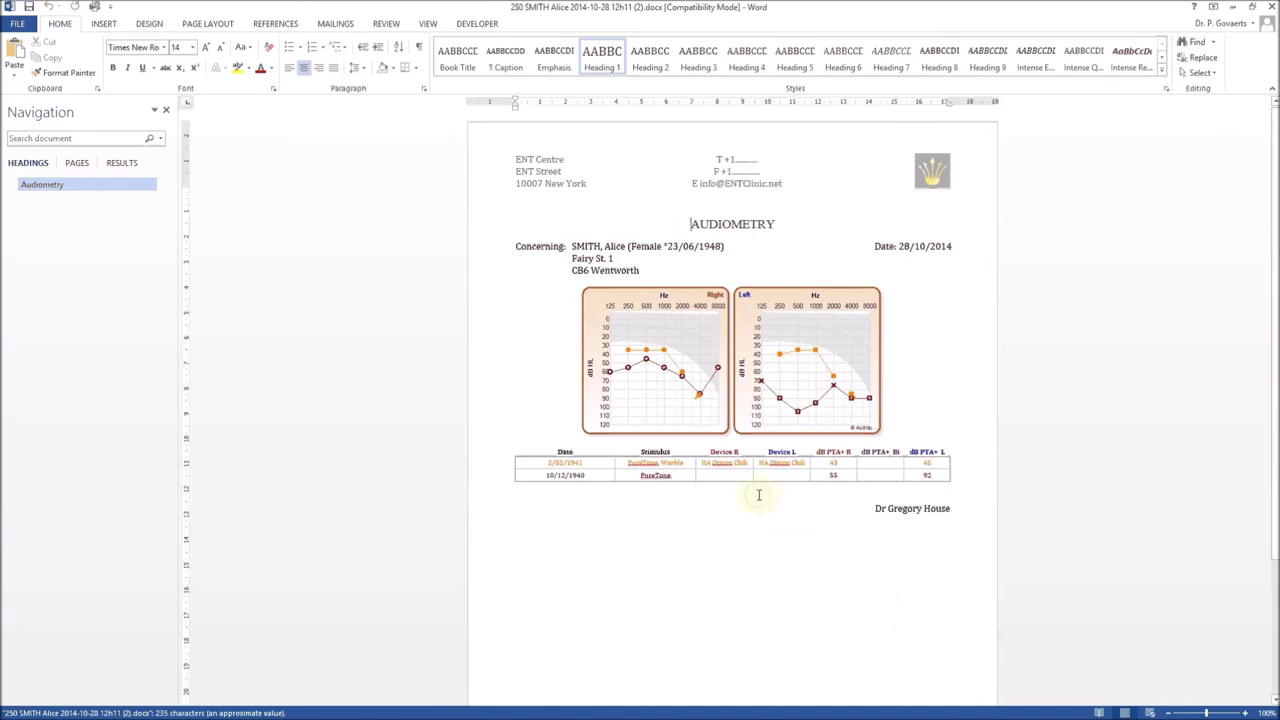
pyautogui.click(665, 415)
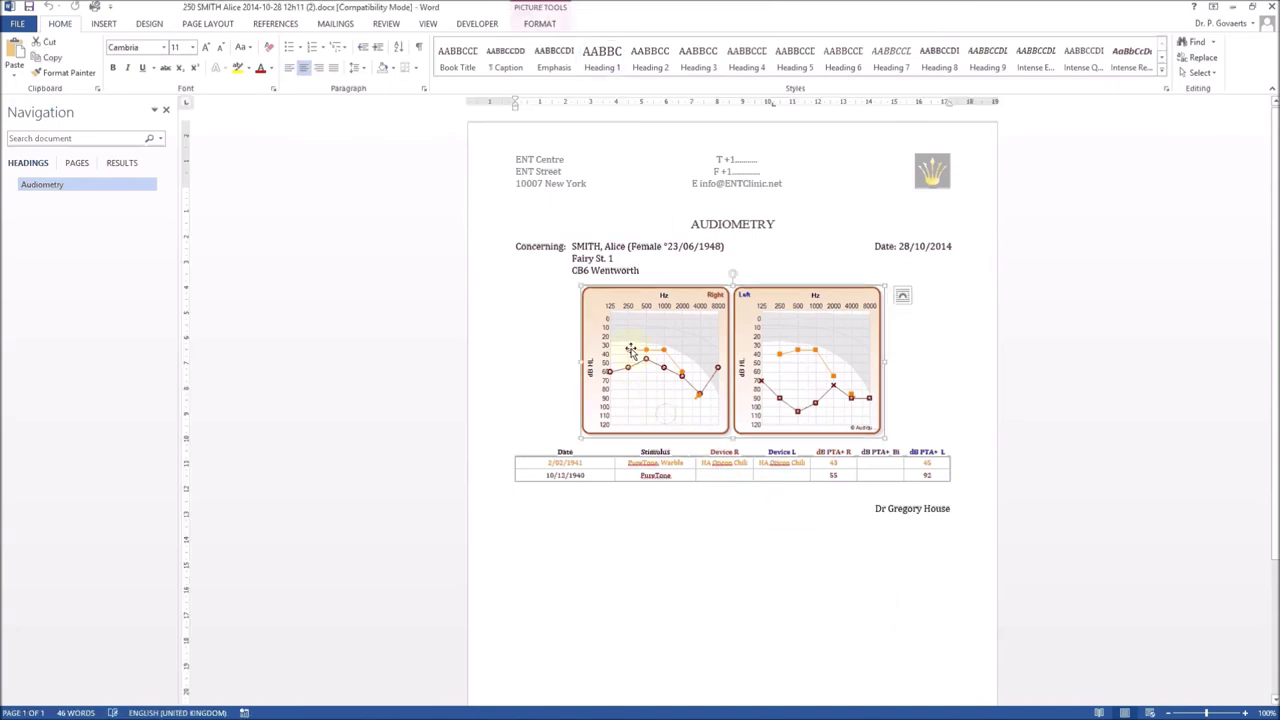
pyautogui.click(509, 443)
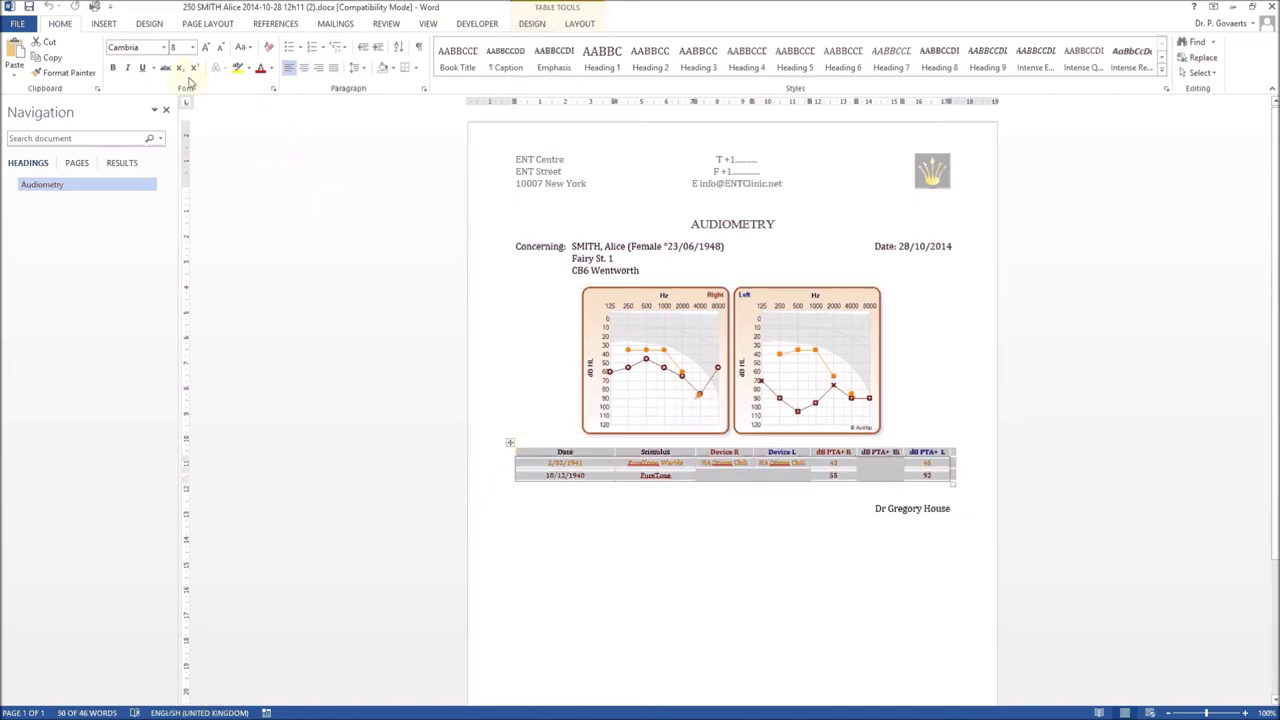
pyautogui.click(44, 42)
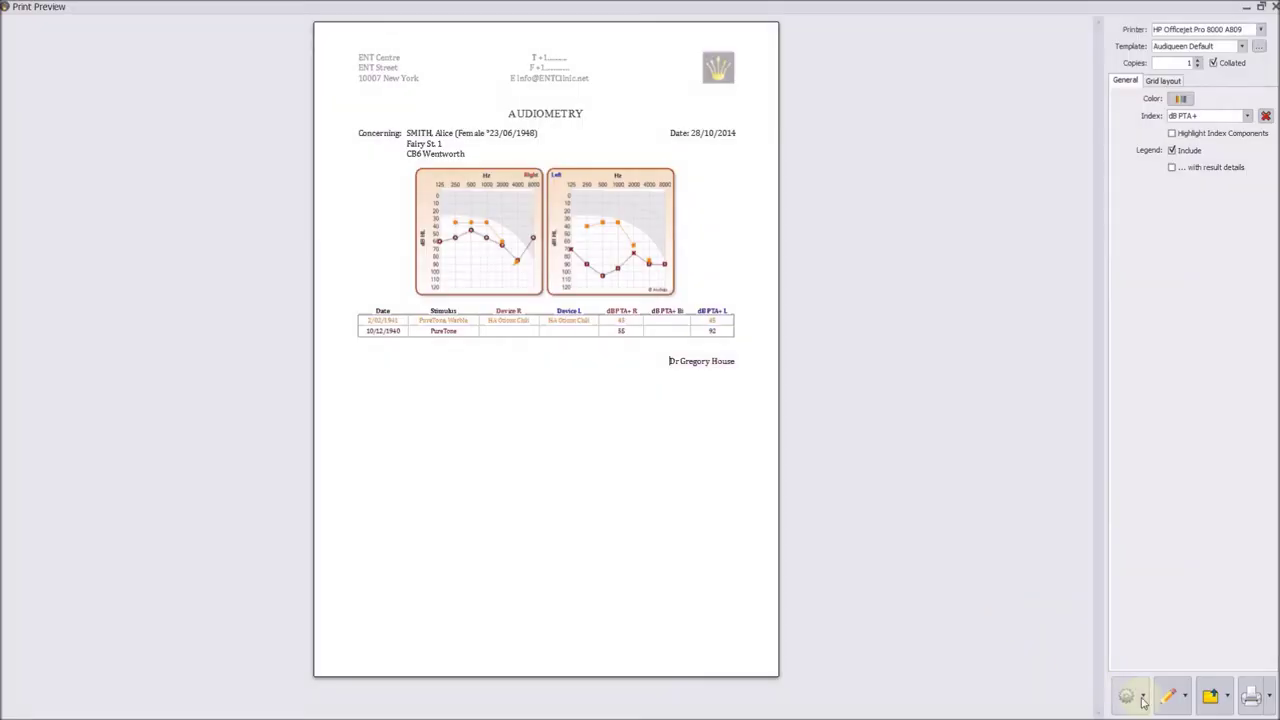
# Show the gear menu's Remember this for me, Save for Centre and Restore options
pyautogui.click(1143, 700)
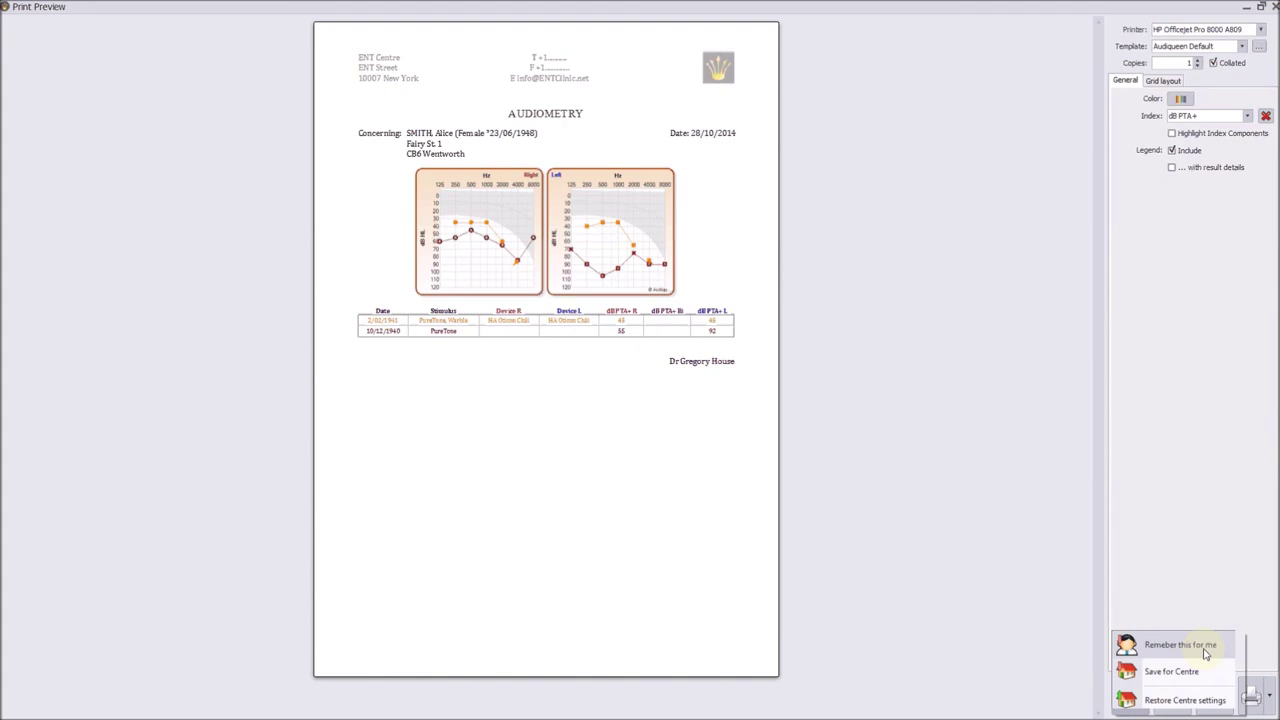